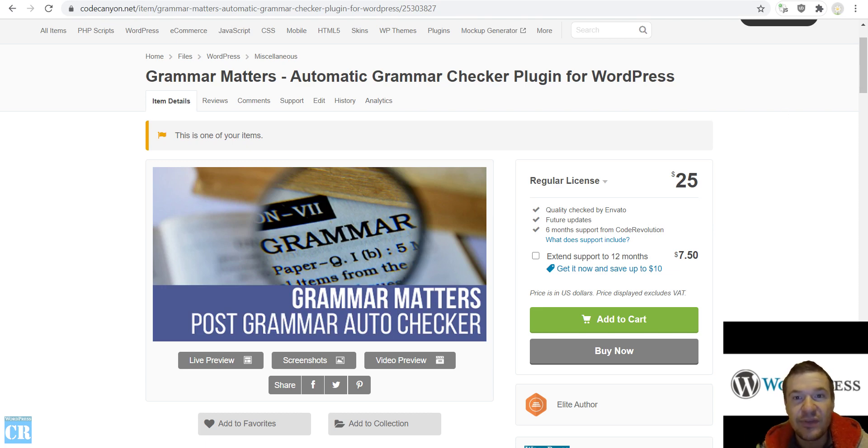
- Switch from the Grammar Matters CodeCanyon listing to the GrammarBot pricing page on RapidAPI
key(ctrl+Tab)
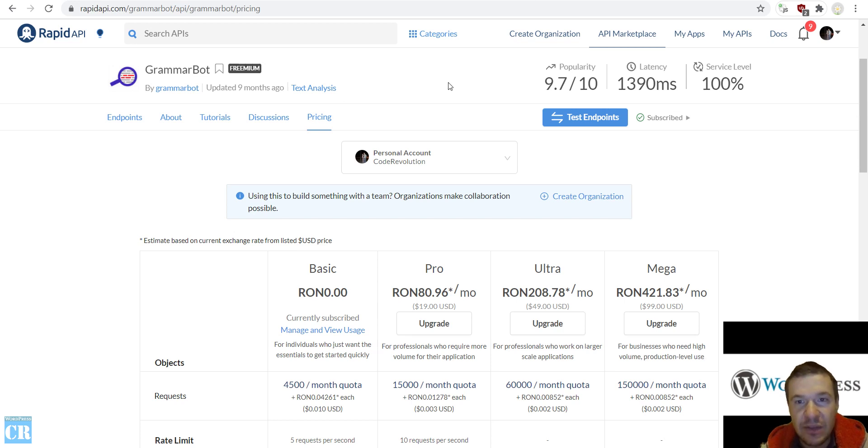
key(ctrl+shift+Tab)
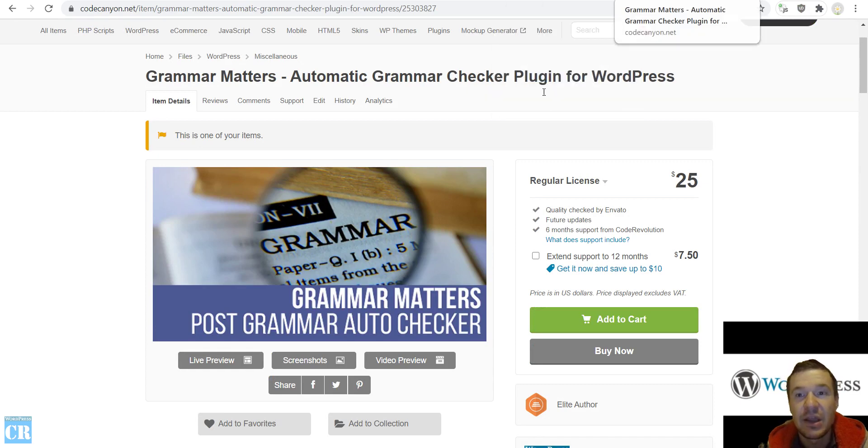
key(ctrl+Tab)
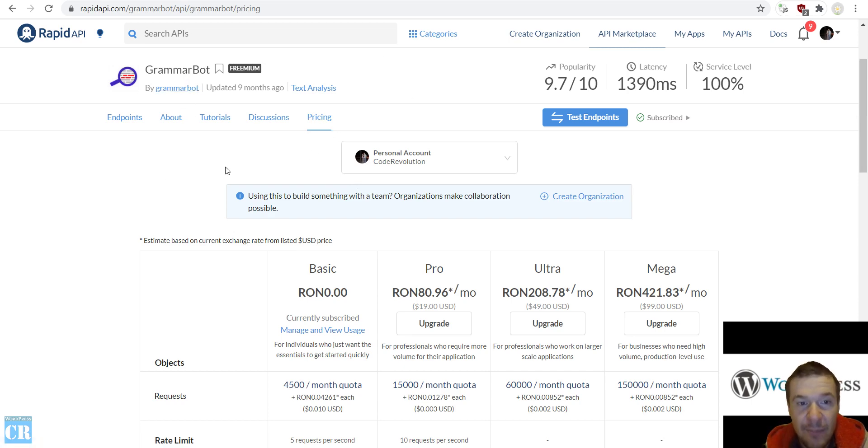
scroll(277, 241, down, 4)
scroll(277, 241, up, 3)
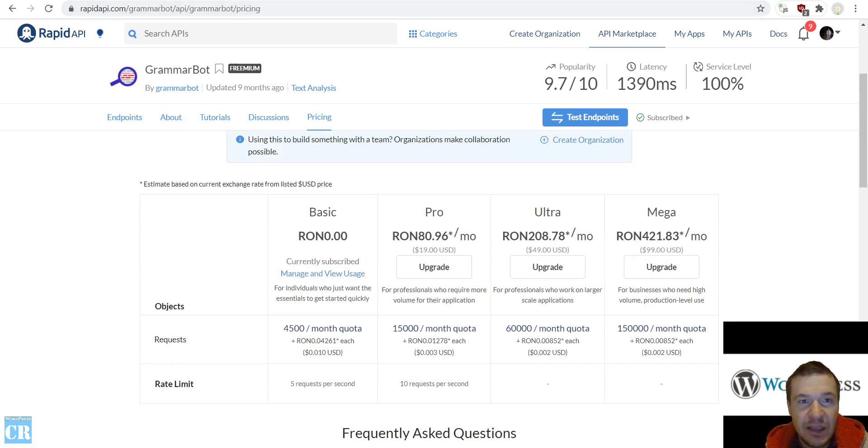
key(ctrl+Tab)
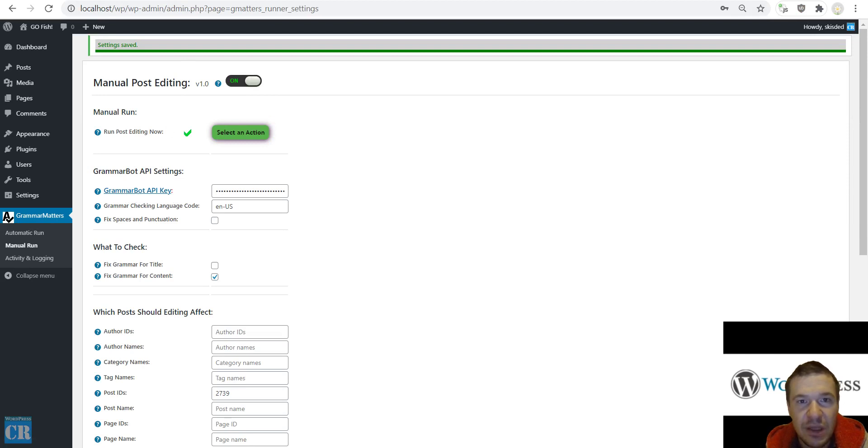
key(ctrl+shift+Tab)
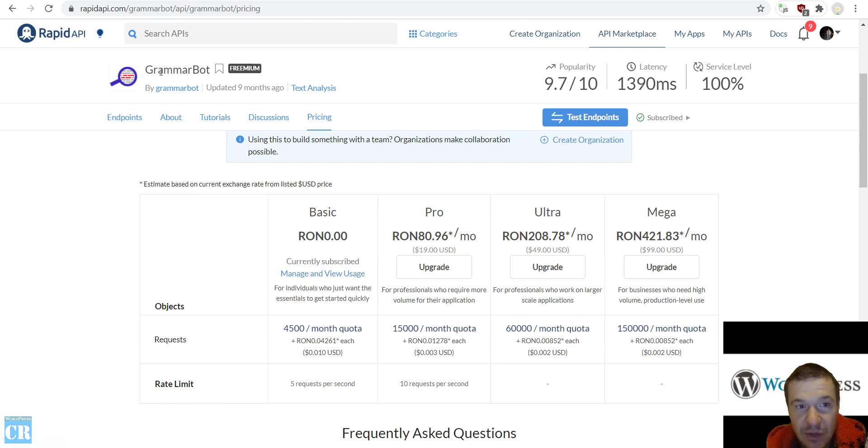
scroll(289, 221, down, 3)
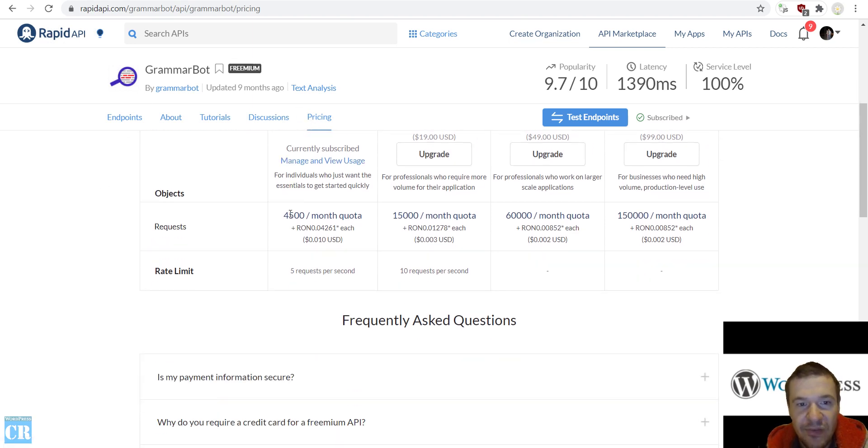
scroll(289, 221, up, 2)
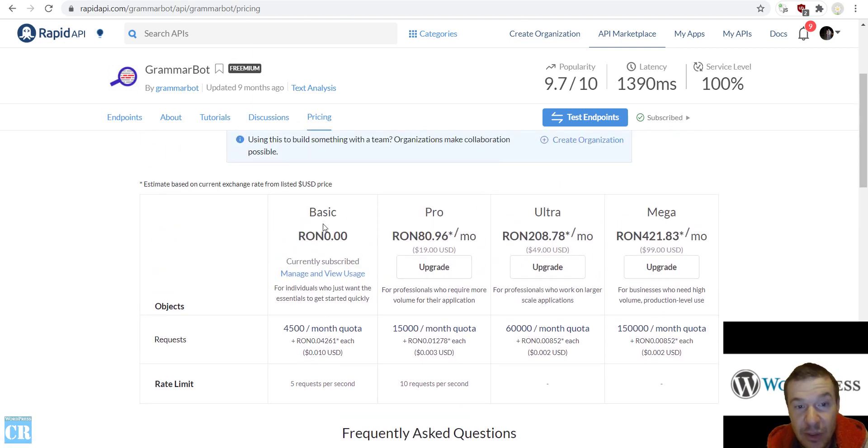
scroll(312, 236, down, 3)
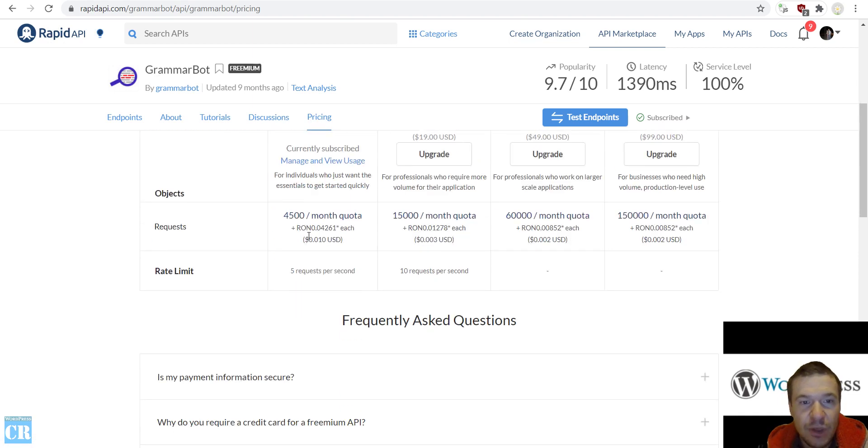
scroll(309, 235, up, 1)
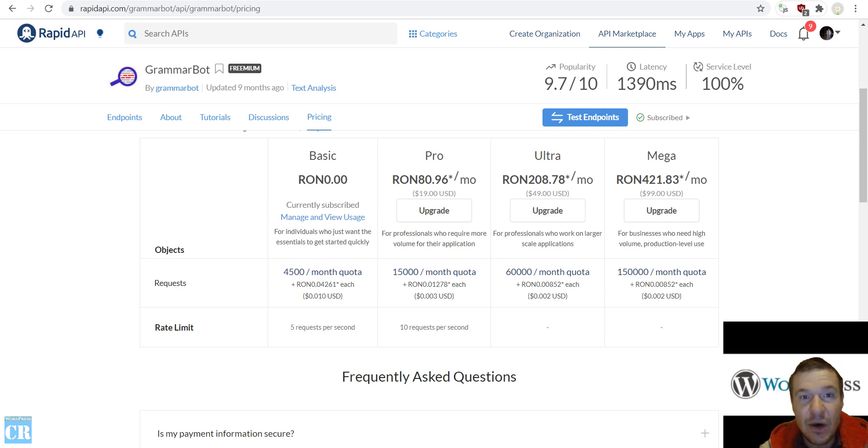
- On the grammarbot.io signup page, choose the free Basic plan to return to RapidAPI pricing
key(ctrl+Tab)
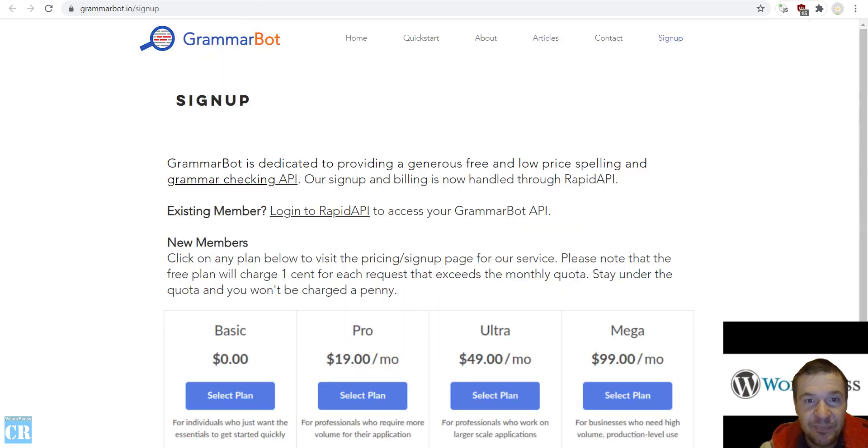
scroll(272, 252, down, 3)
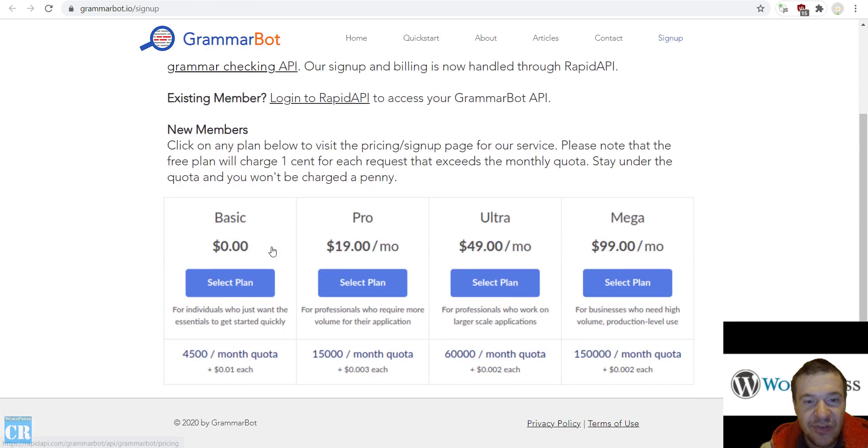
scroll(272, 251, up, 3)
scroll(272, 252, down, 3)
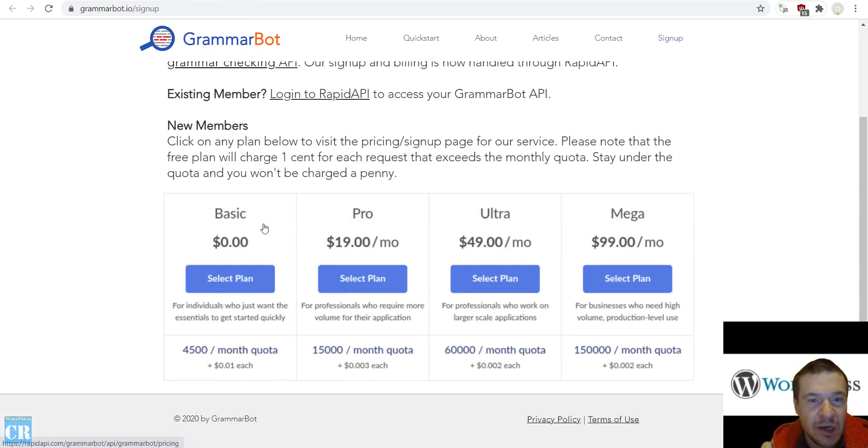
click(363, 279)
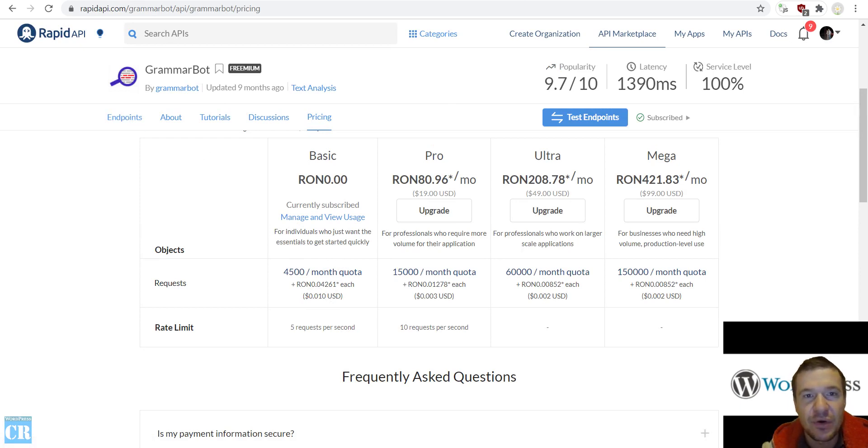
- Open GrammarMatters' Automatic Run settings in WordPress to check the GrammarBot API key
click(168, 0)
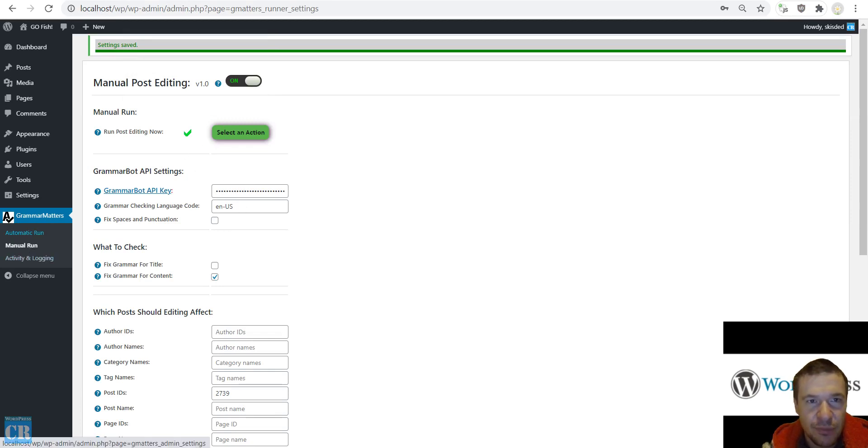
click(10, 238)
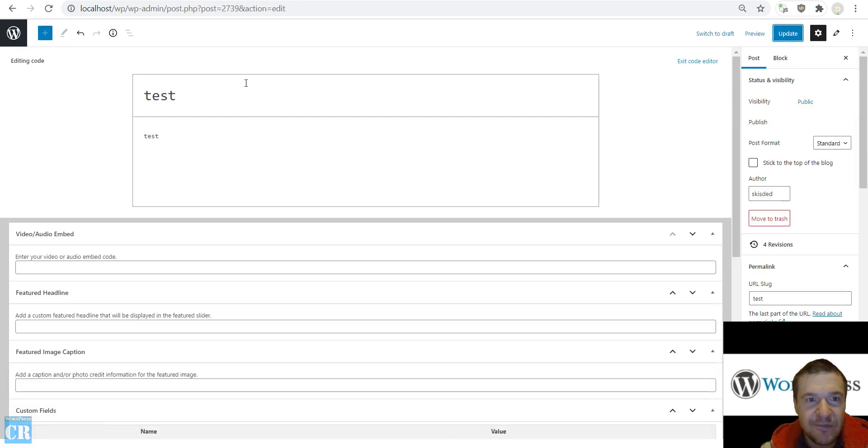
- Replace the post body 'test' with 'John go to a different wedding each day' and update the post
click(179, 158)
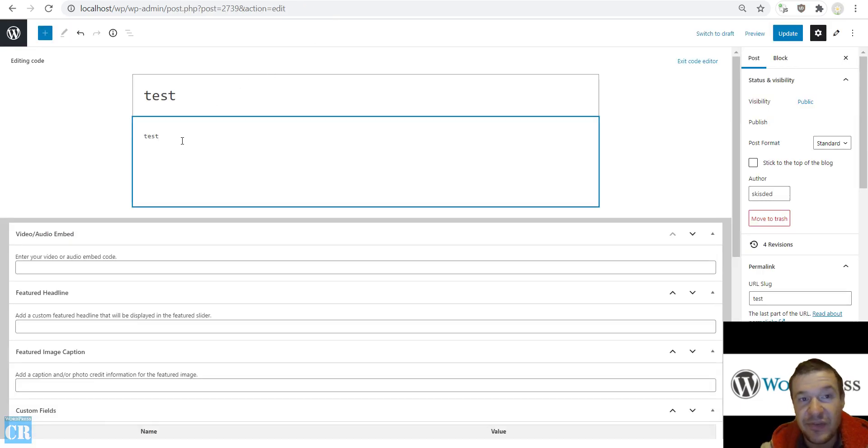
key(ctrl+a)
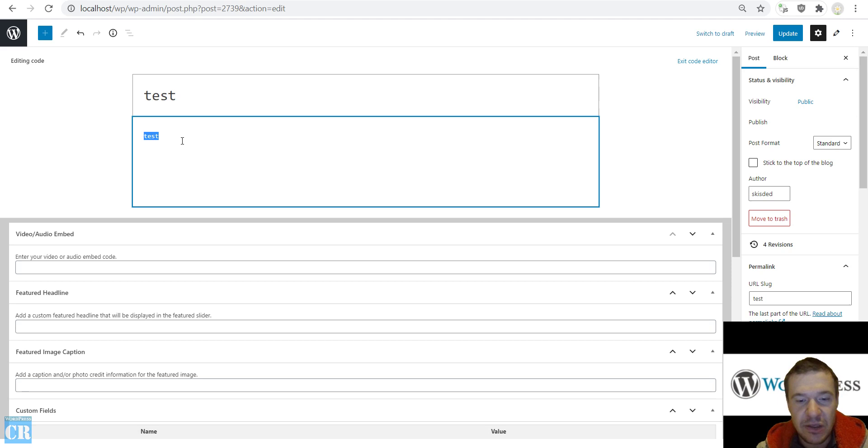
text(John)
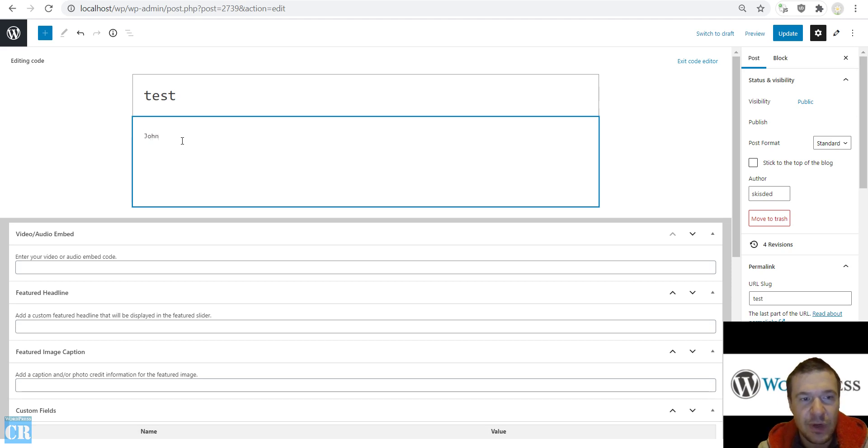
text( go )
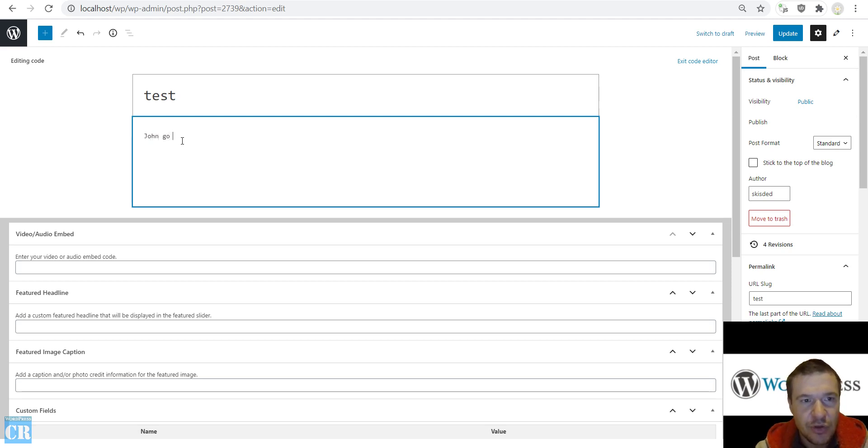
text(to a diff)
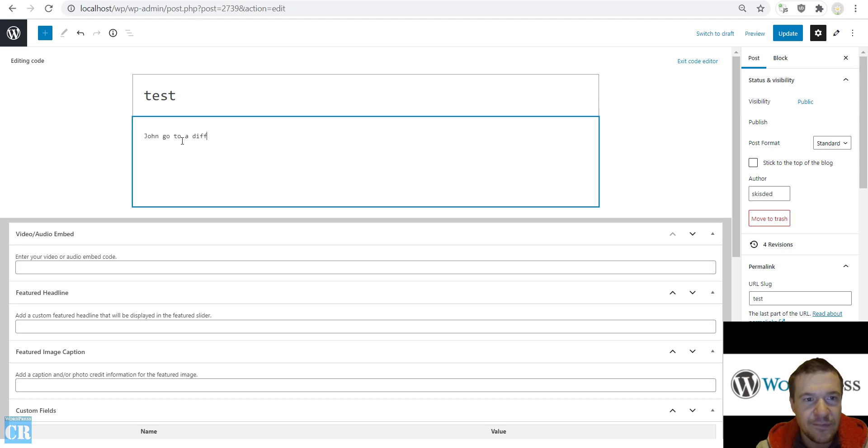
text(erent we)
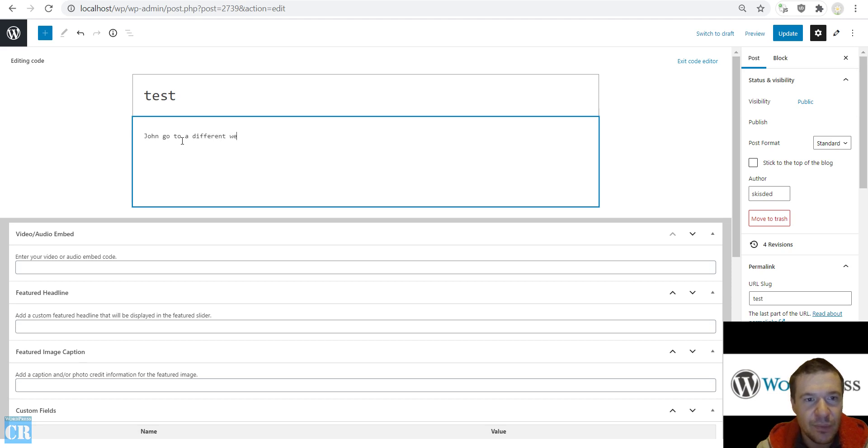
text(dding each day.)
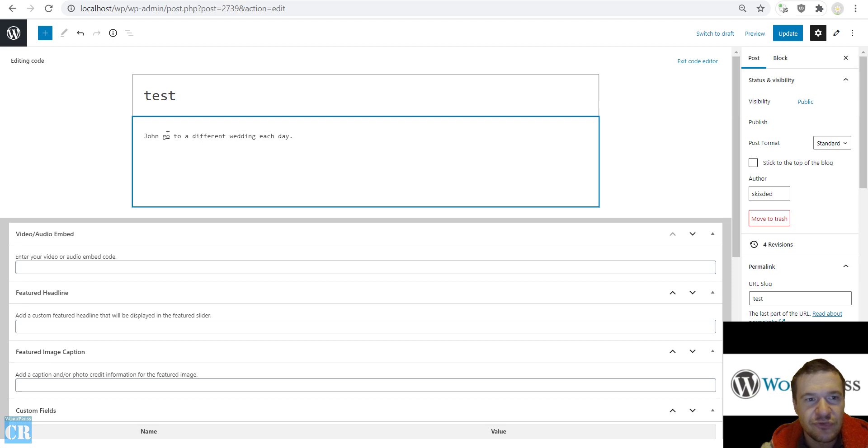
click(779, 39)
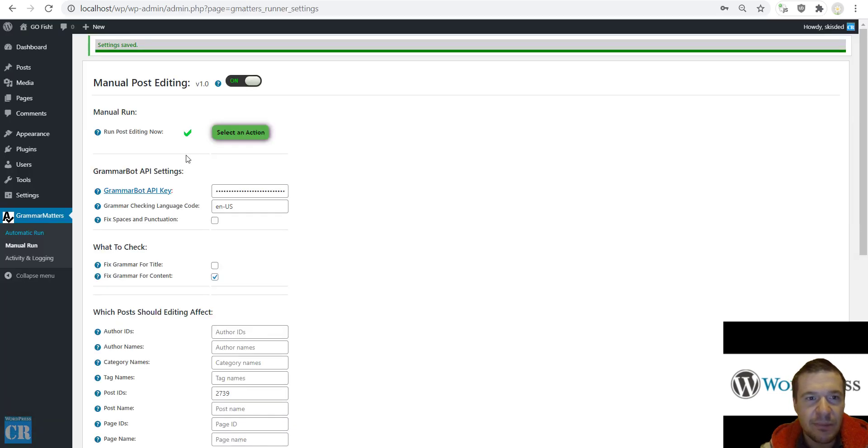
- Copy post ID 2739 from the editor URL into Post IDs and save the Manual Run settings
scroll(186, 181, down, 5)
scroll(135, 113, up, 5)
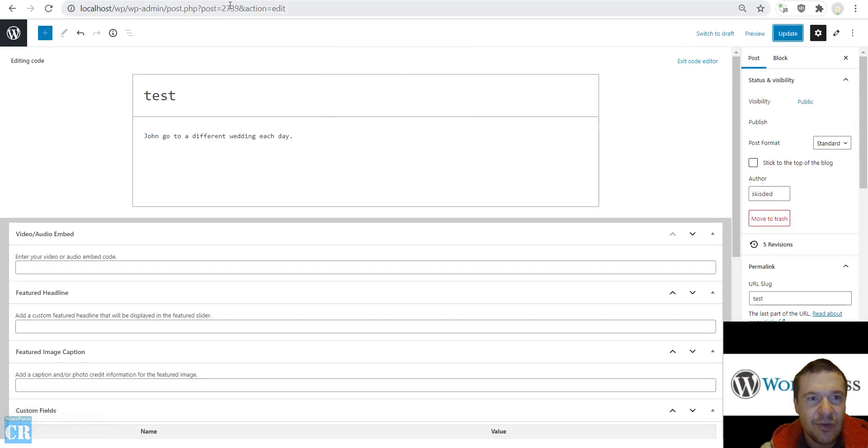
double_click(230, 9)
key(ctrl+c)
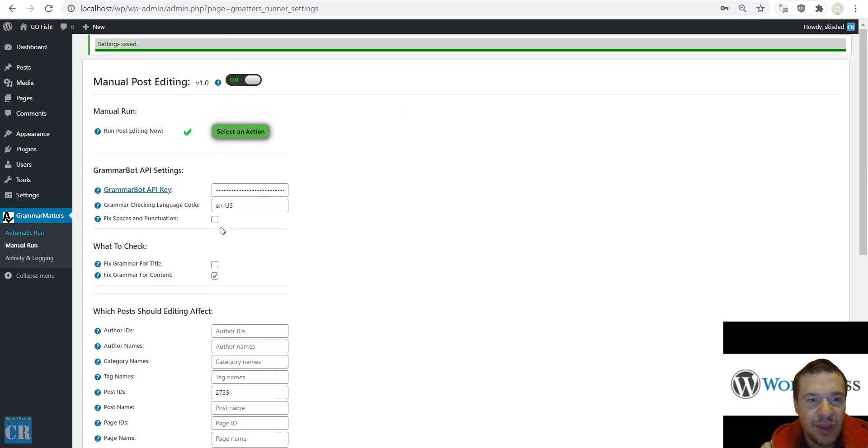
scroll(235, 289, down, 3)
click(232, 280)
key(ctrl+v)
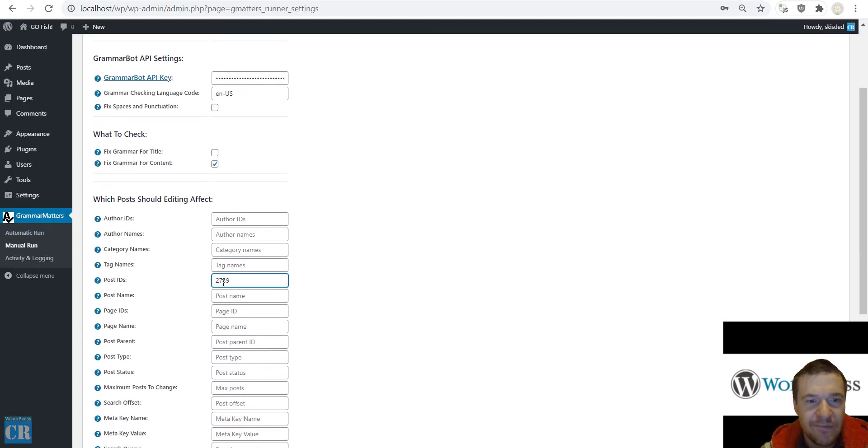
scroll(232, 284, down, 5)
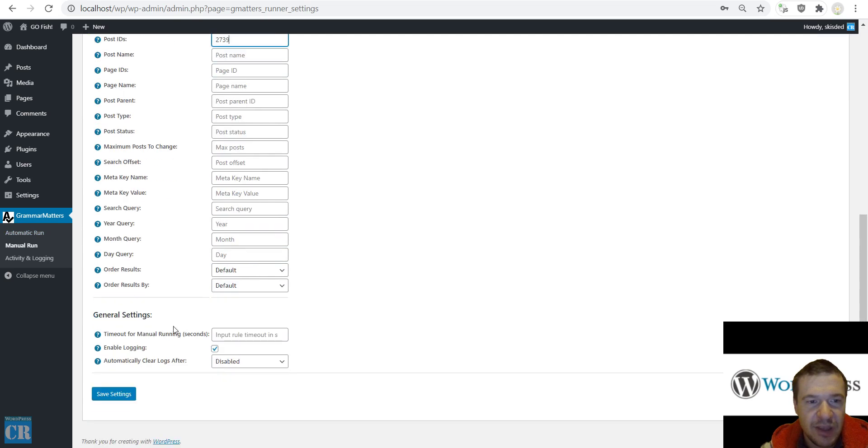
click(116, 393)
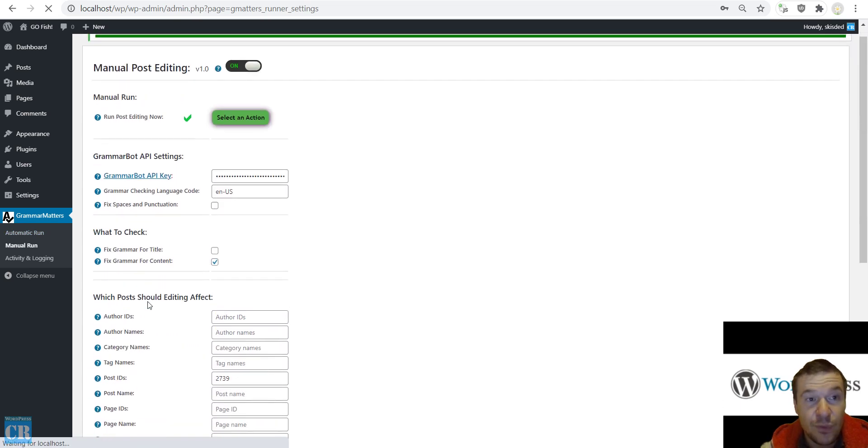
scroll(148, 293, down, 5)
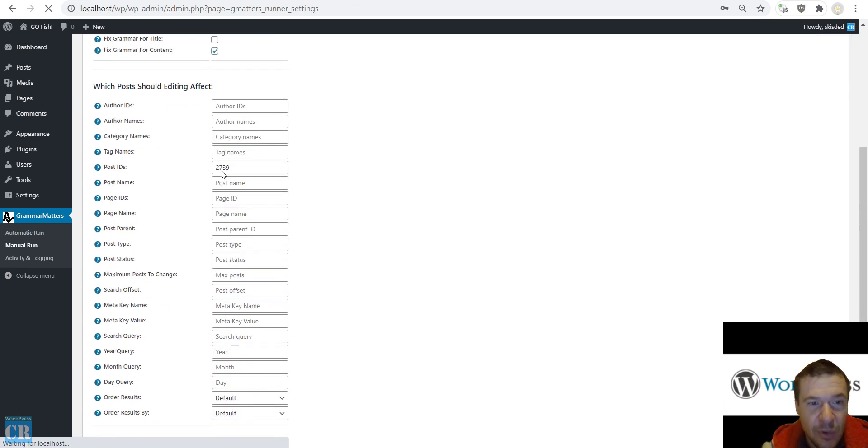
scroll(223, 302, down, 3)
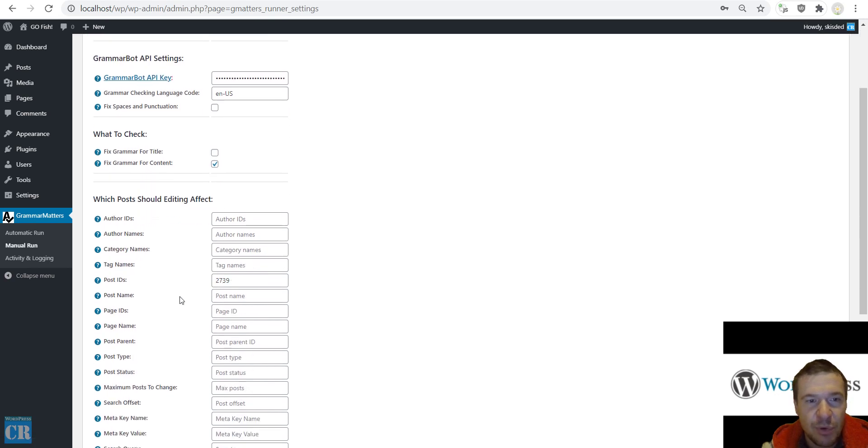
scroll(181, 299, up, 3)
click(239, 134)
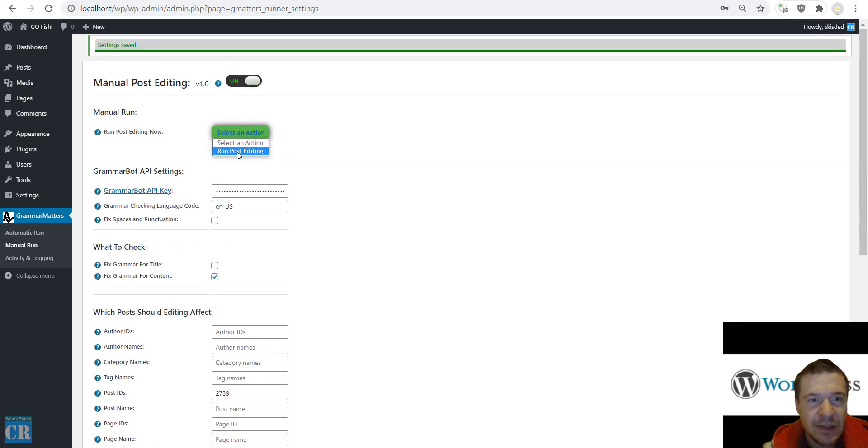
- Run Post Editing manually and reload the editor to see 'John goes to a different wedding each day.'
click(240, 151)
key(Return)
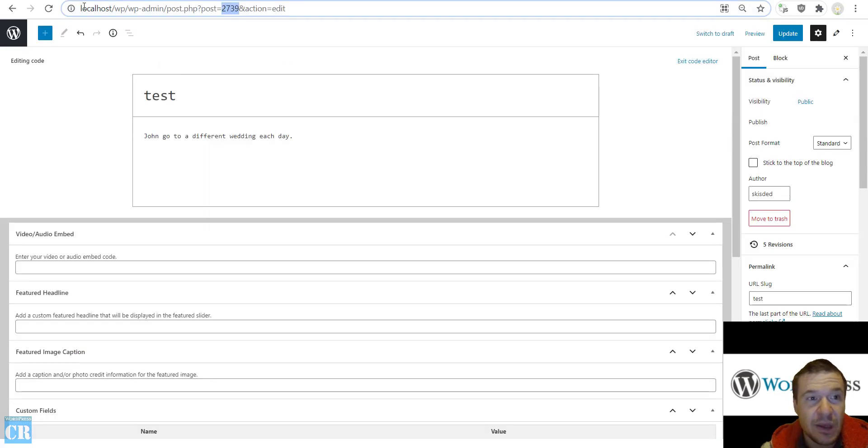
click(49, 10)
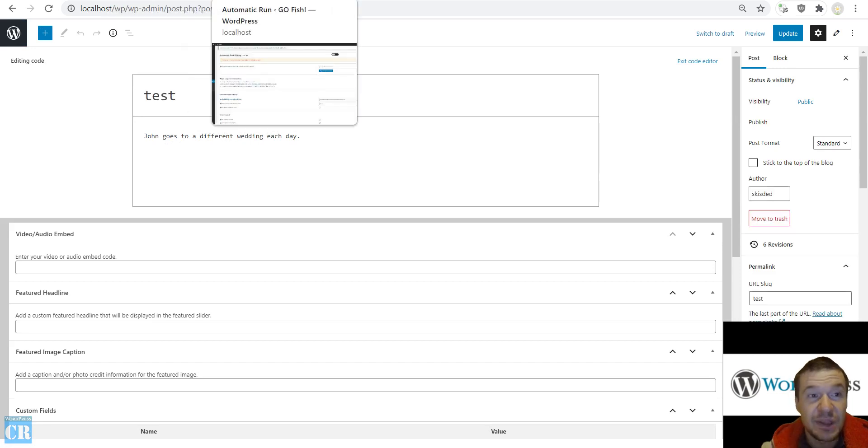
- Return to the GrammarMatters Automatic Post Editing settings, where the feature stays disabled
click(244, 0)
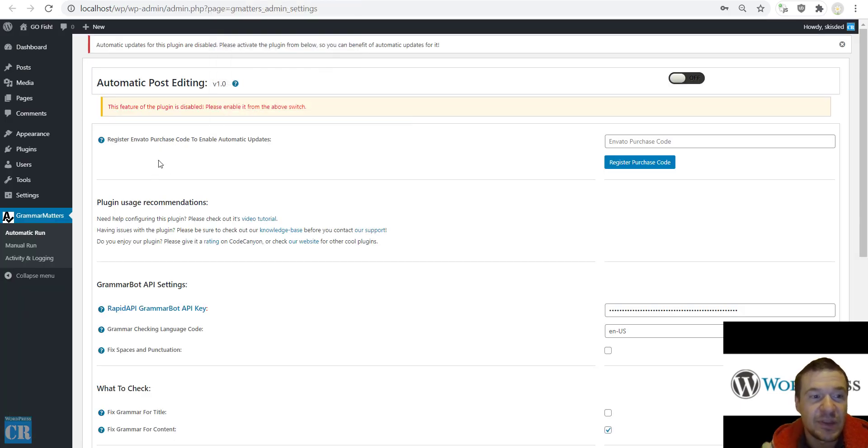